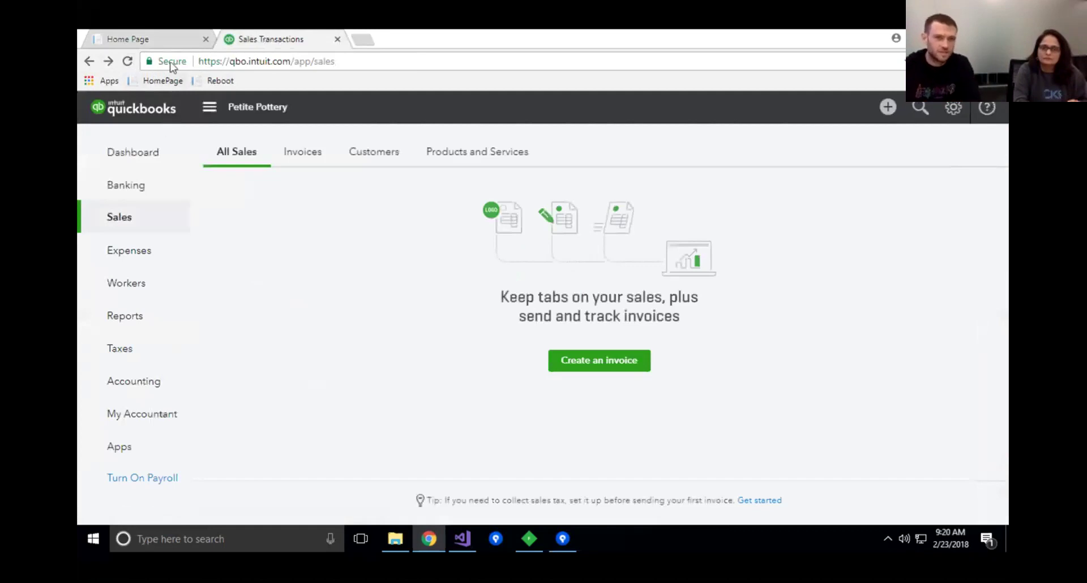
Step: Return to the SyncEtsy home page, switch to Visual Studio and stop debugging the SyncEtsy project
left_click(157, 38)
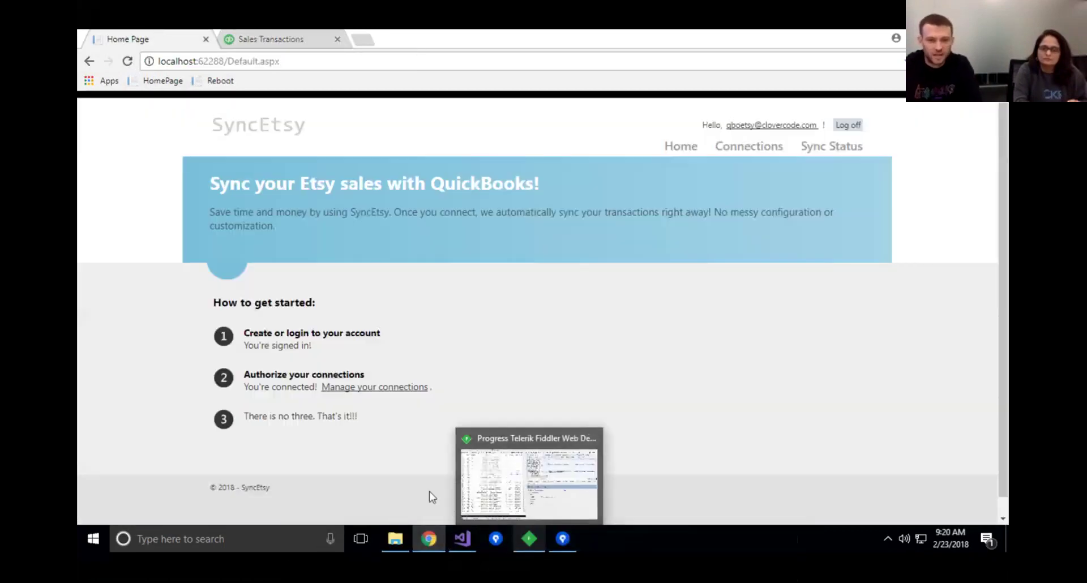
left_click(461, 536)
left_click(532, 73)
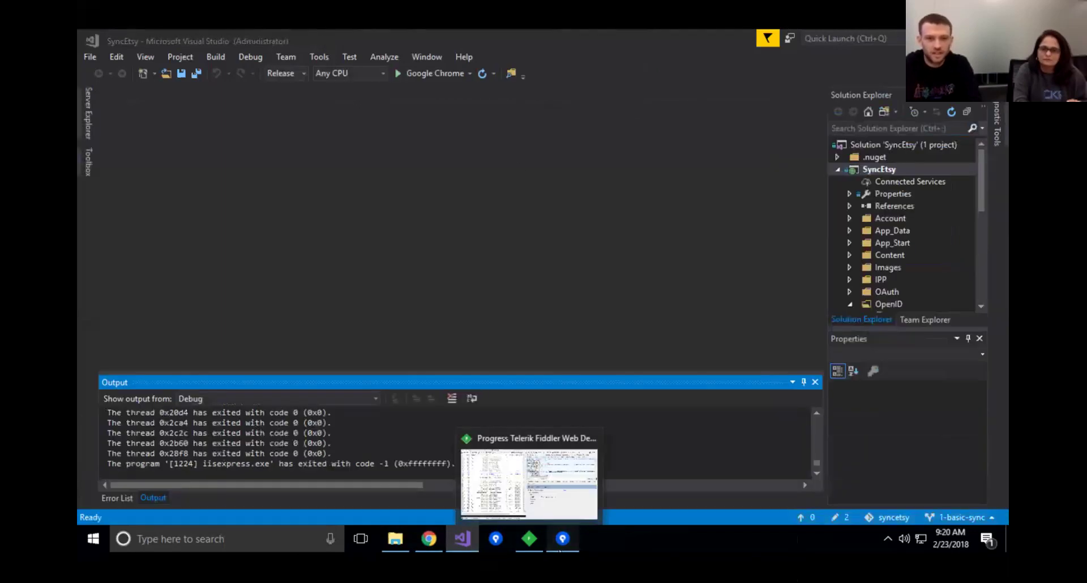
Step: Switch to Sourcetree and check out the 2-mvp-accounting branch without discarding changes
left_click(562, 538)
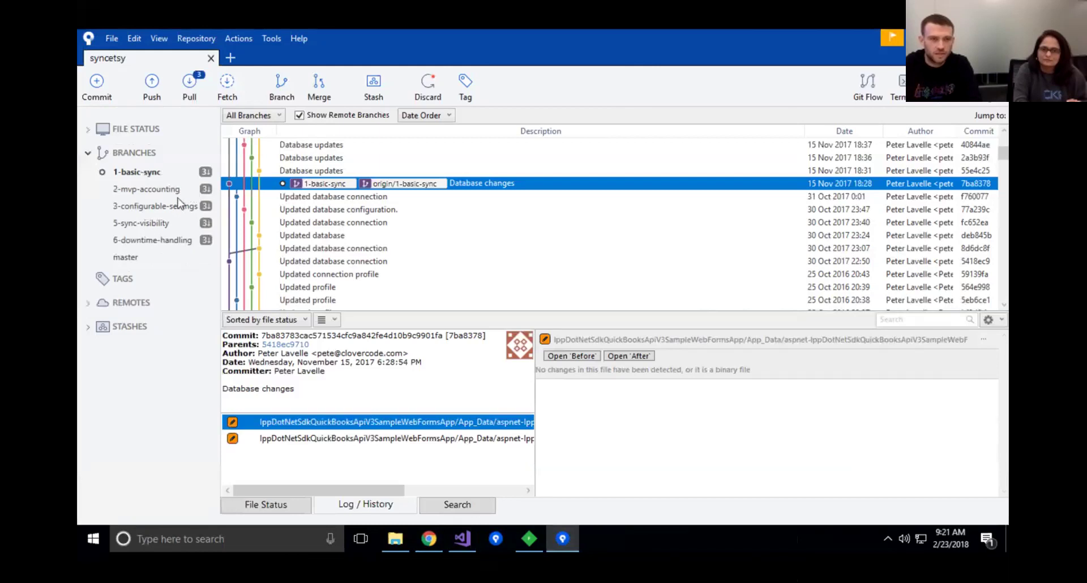
double_click(175, 193)
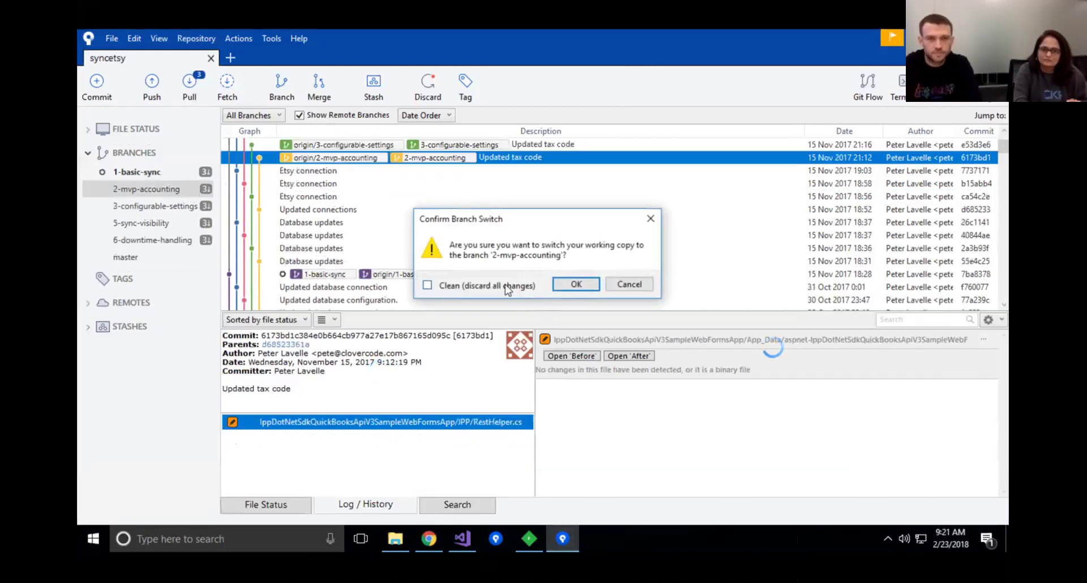
left_click(573, 284)
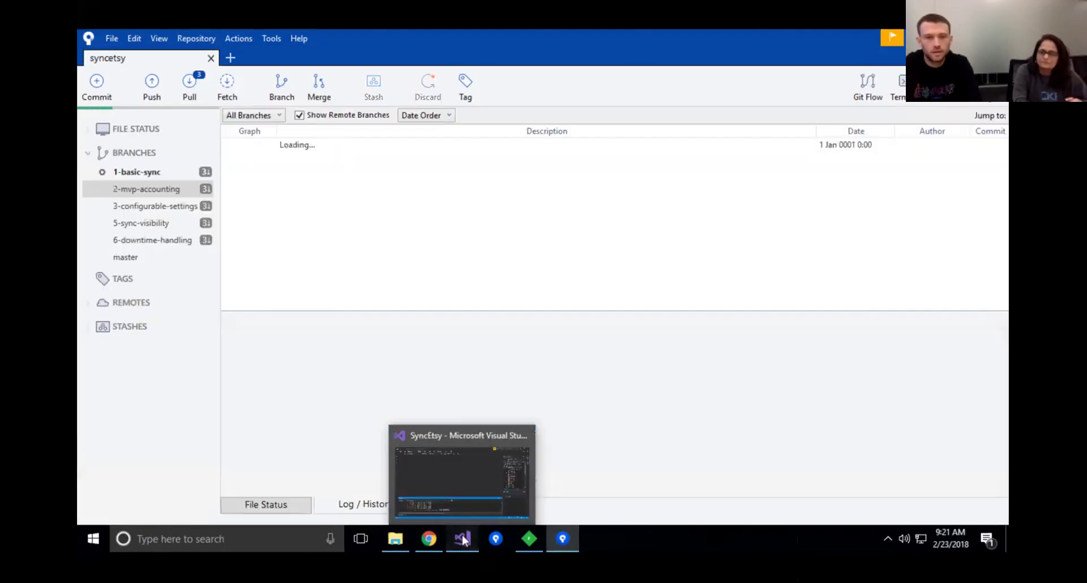
Step: Switch back to Visual Studio, reload the externally modified SyncEtsy solution and run it in Google Chrome
left_click(463, 538)
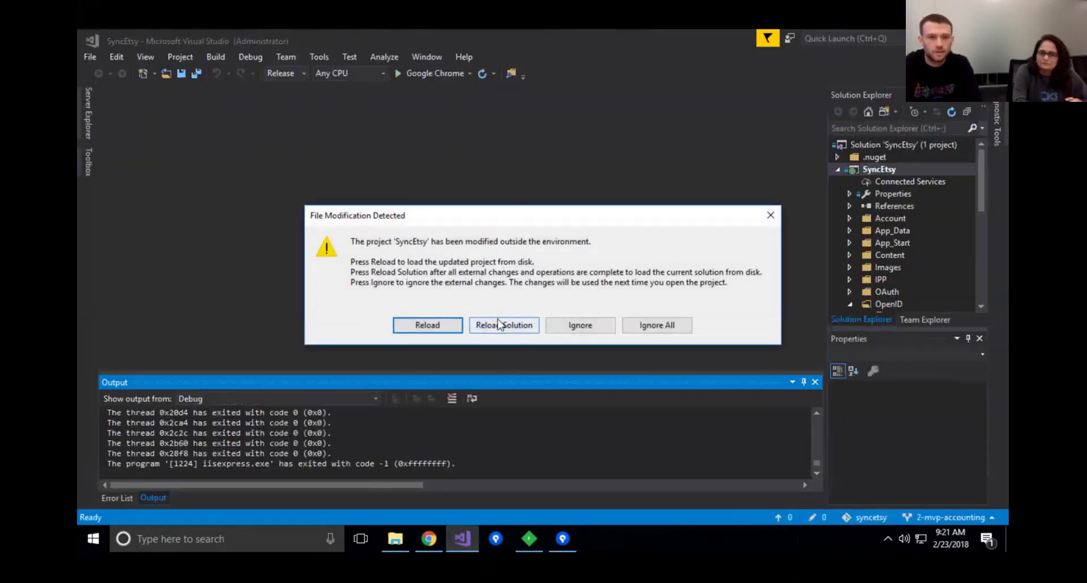
left_click(500, 323)
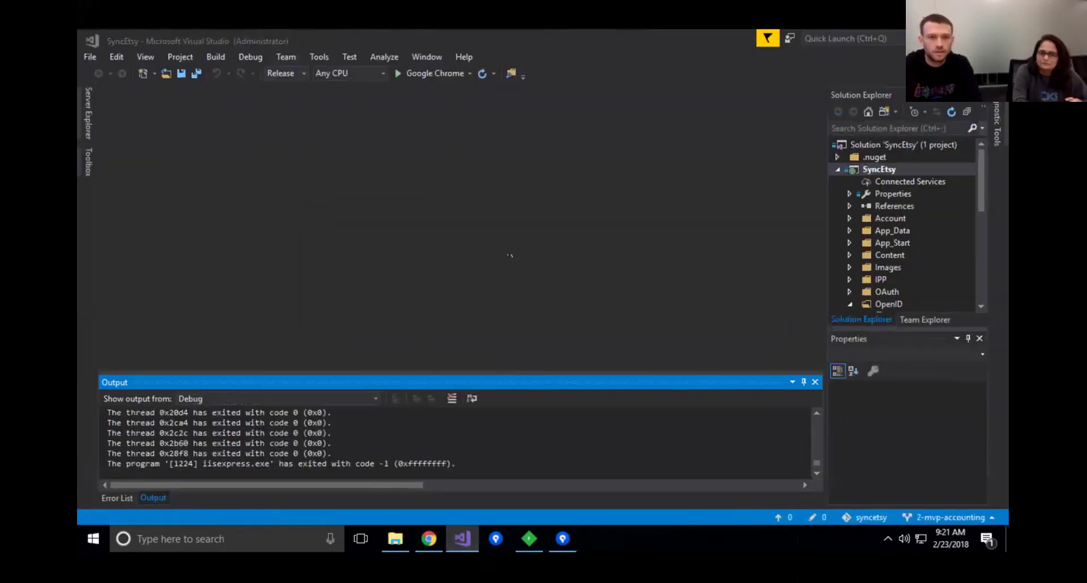
left_click(427, 76)
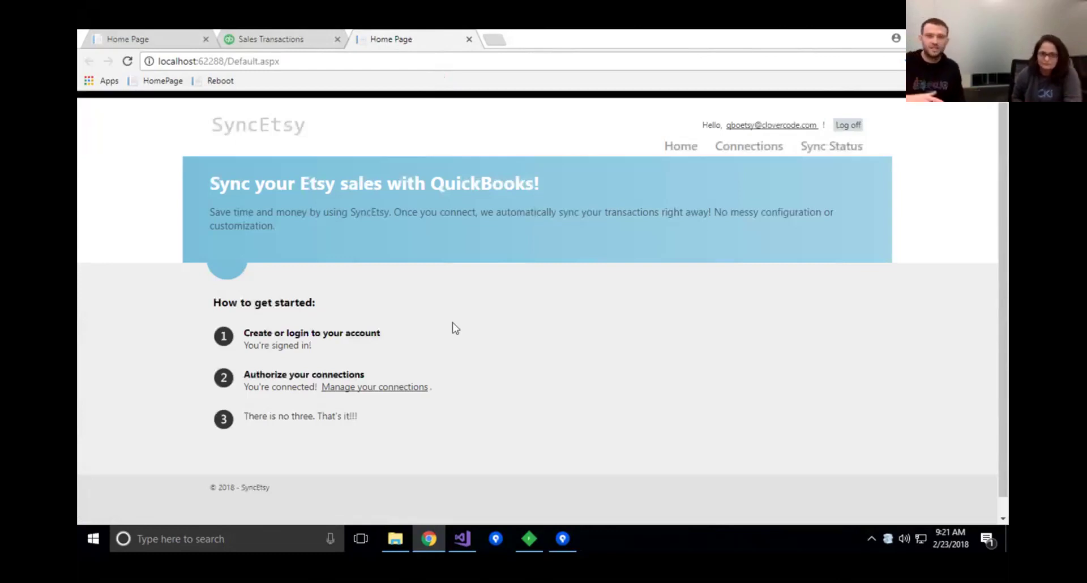
Step: Check the QuickBooks and Etsy connections in SyncEtsy and open the sync status page
left_click(384, 386)
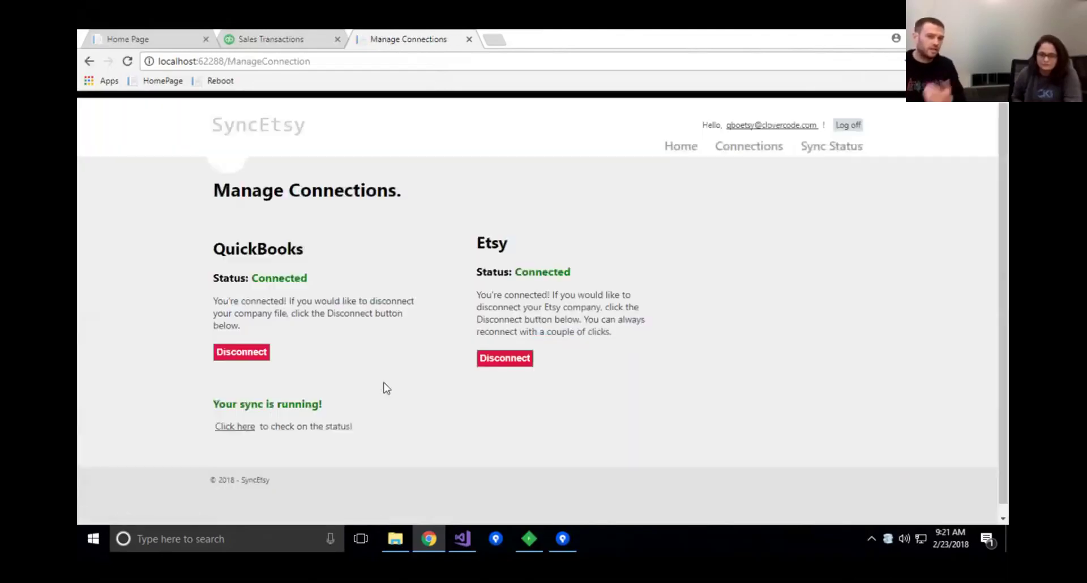
left_click(239, 429)
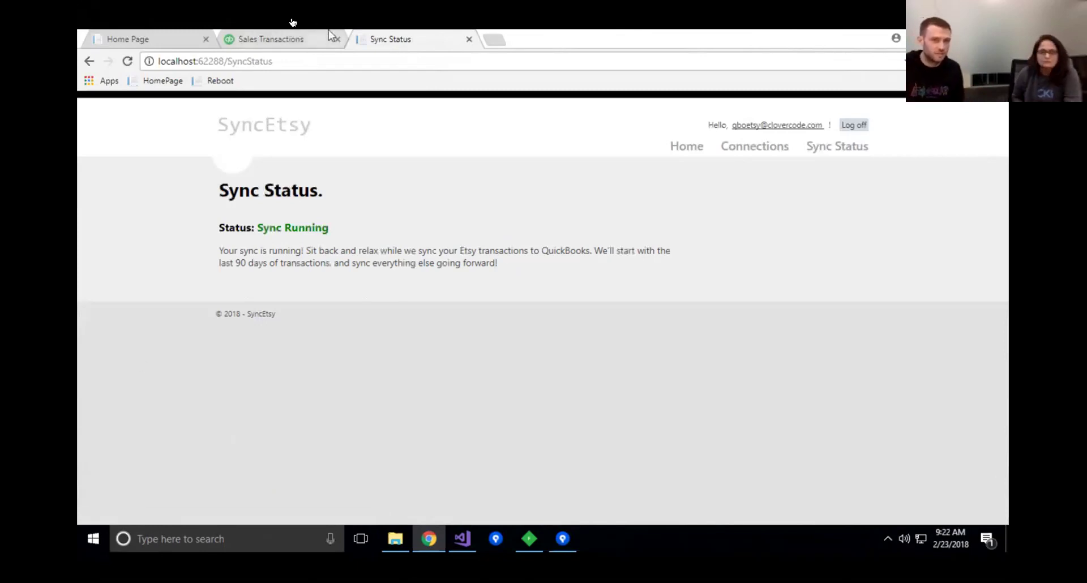
Step: Move the QuickBooks sales page after the Sync Status page and reload it to view the synced transactions
left_click(281, 37)
left_click_drag(279, 37, 397, 39)
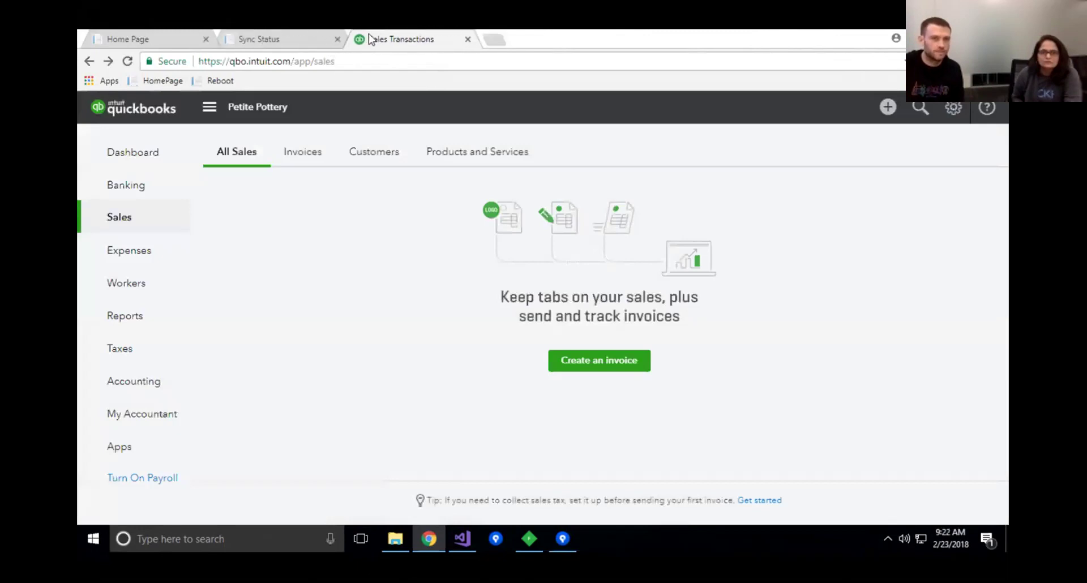
left_click(125, 64)
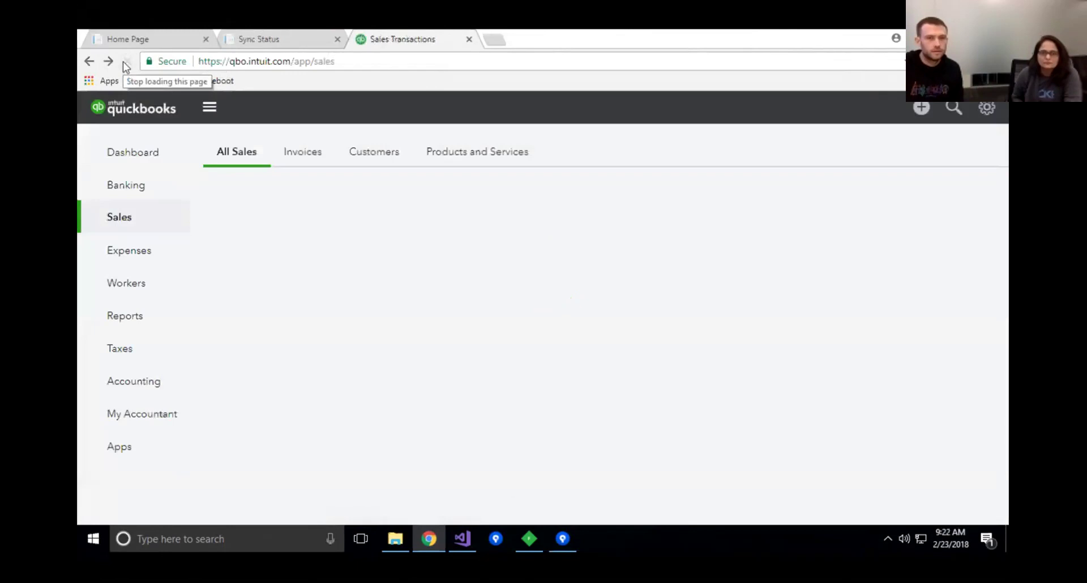
scroll(355, 301, "down", 1)
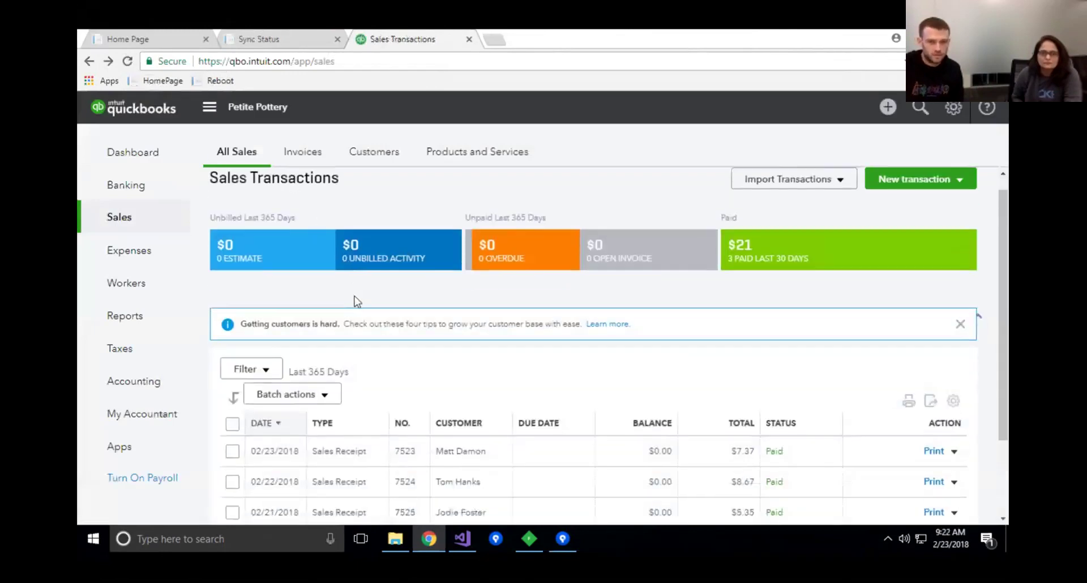
Step: Open the 02/23/2018 sales receipt and review its customer details, payment method, reference number, line items and sales tax
left_click(344, 392)
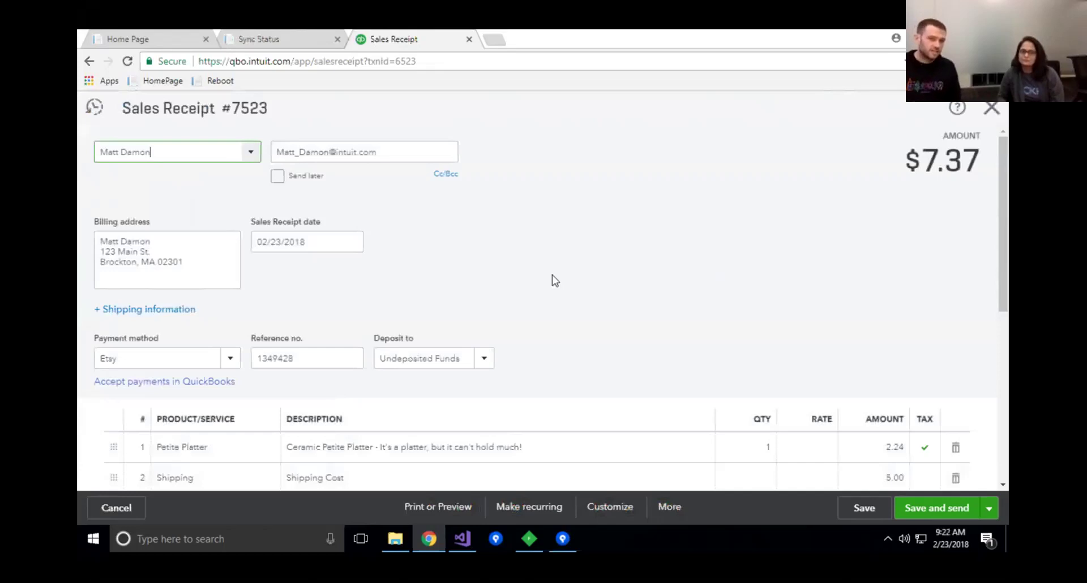
scroll(554, 280, "down", 1)
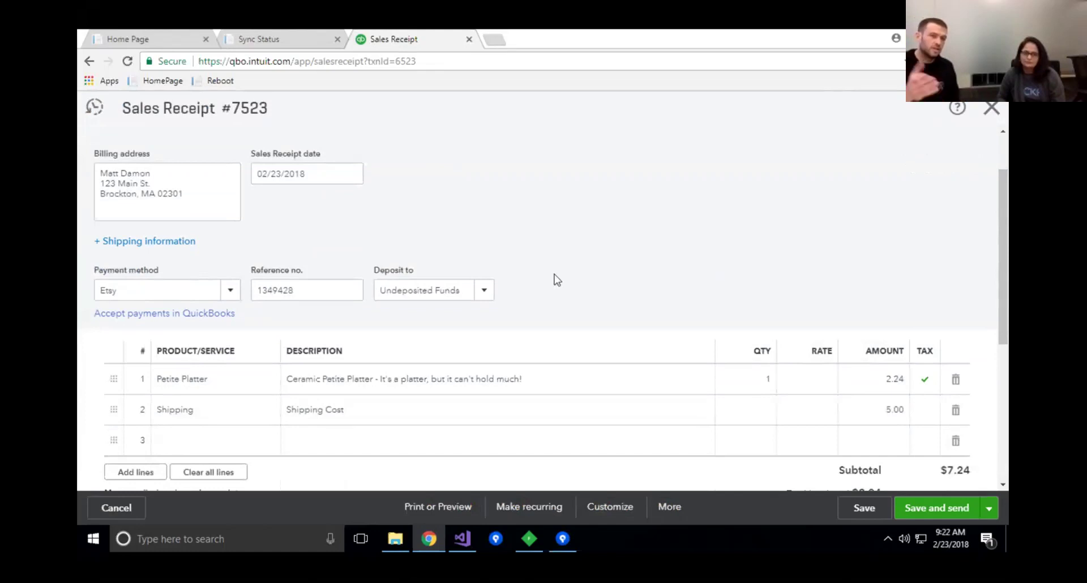
scroll(555, 279, "down", 1)
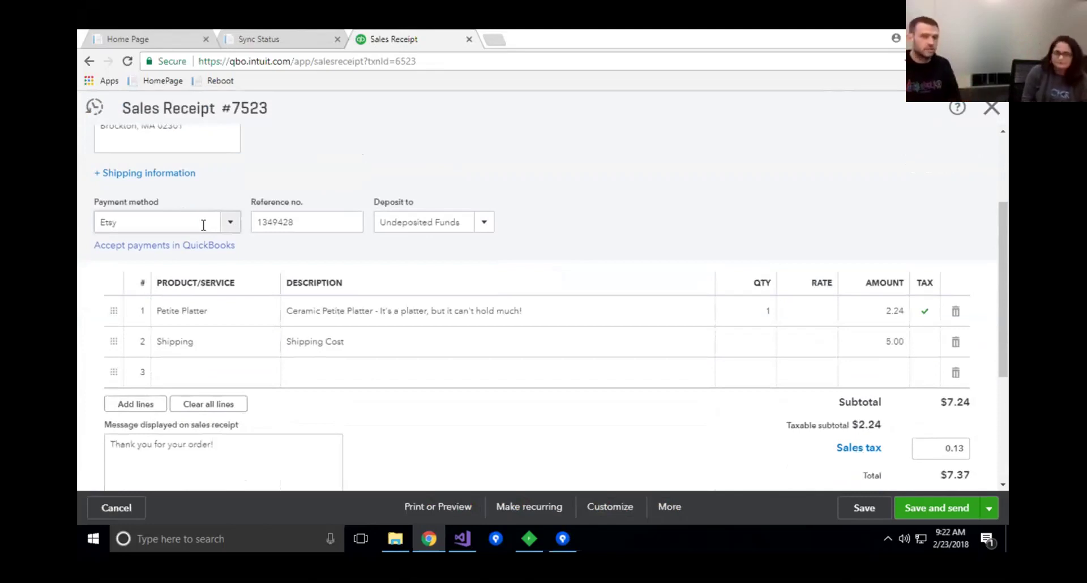
scroll(203, 225, "down", 1)
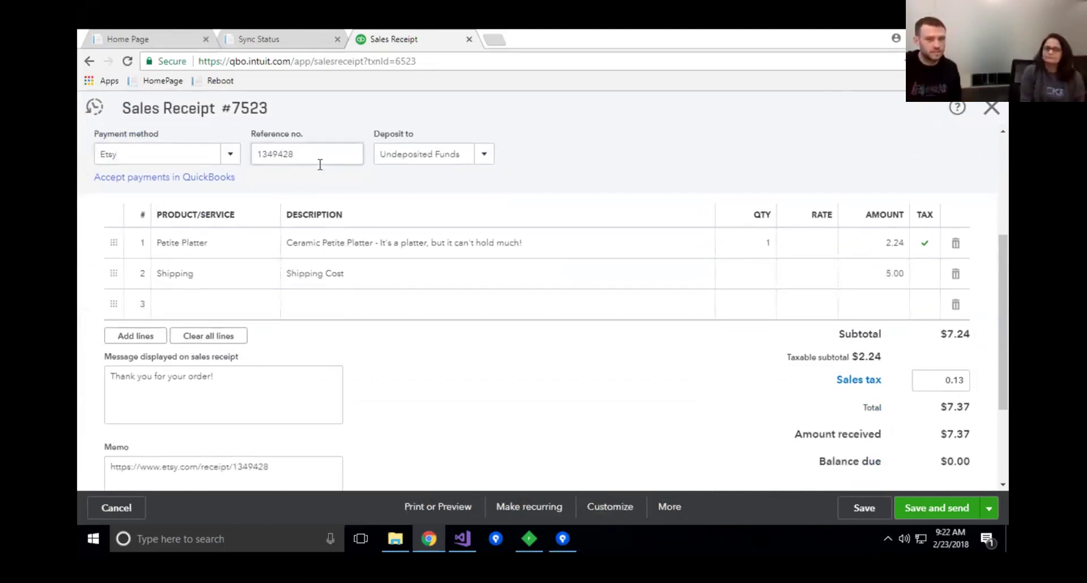
scroll(319, 164, "down", 1)
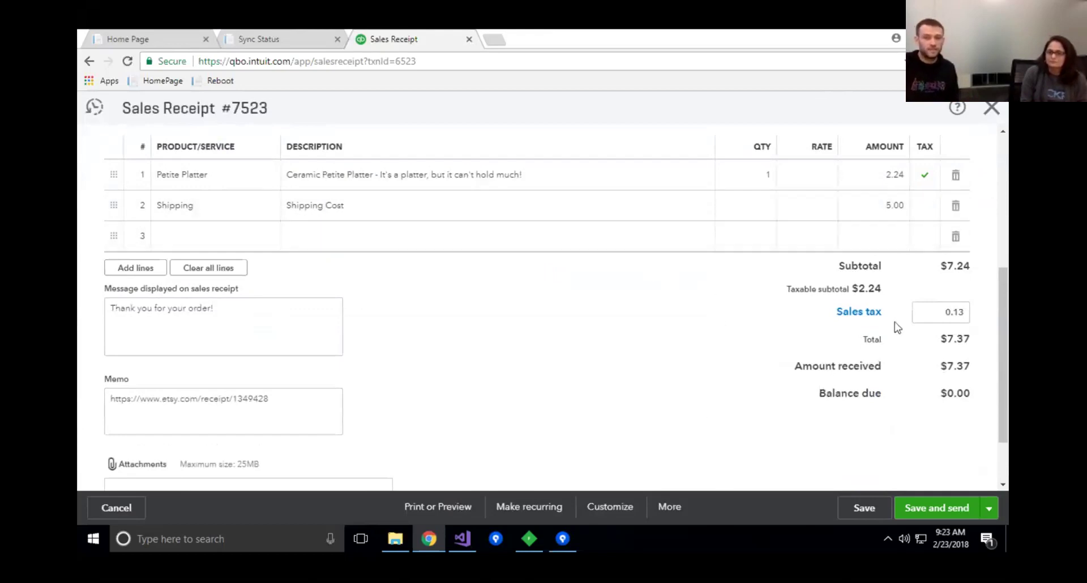
left_click(939, 320)
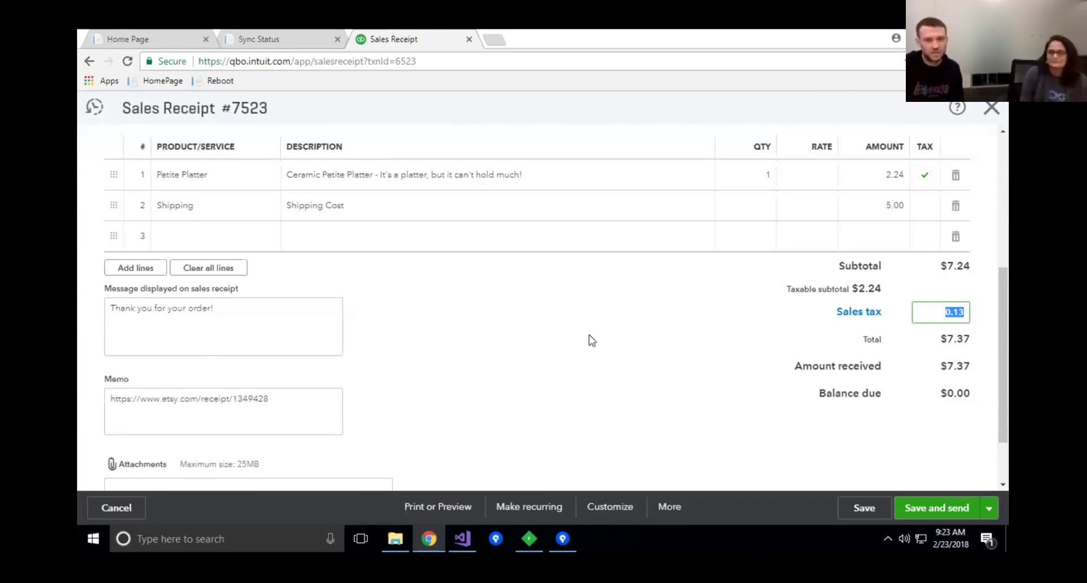
Step: Examine the Etsy receipt link in the sales receipt's memo, highlighting its receipt number and the full address
scroll(378, 377, "down", 1)
left_click(266, 349)
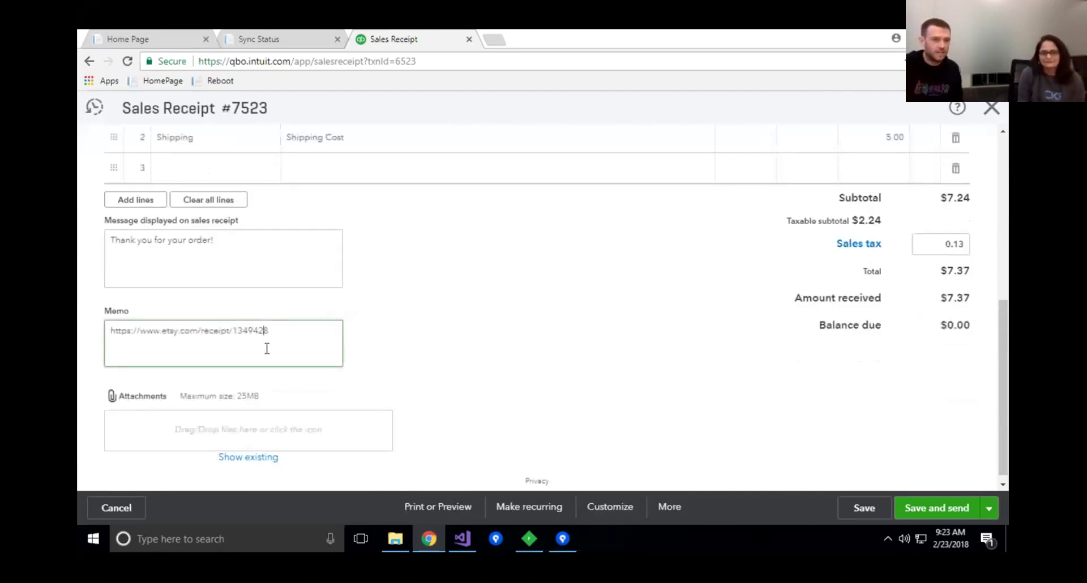
double_click(266, 348)
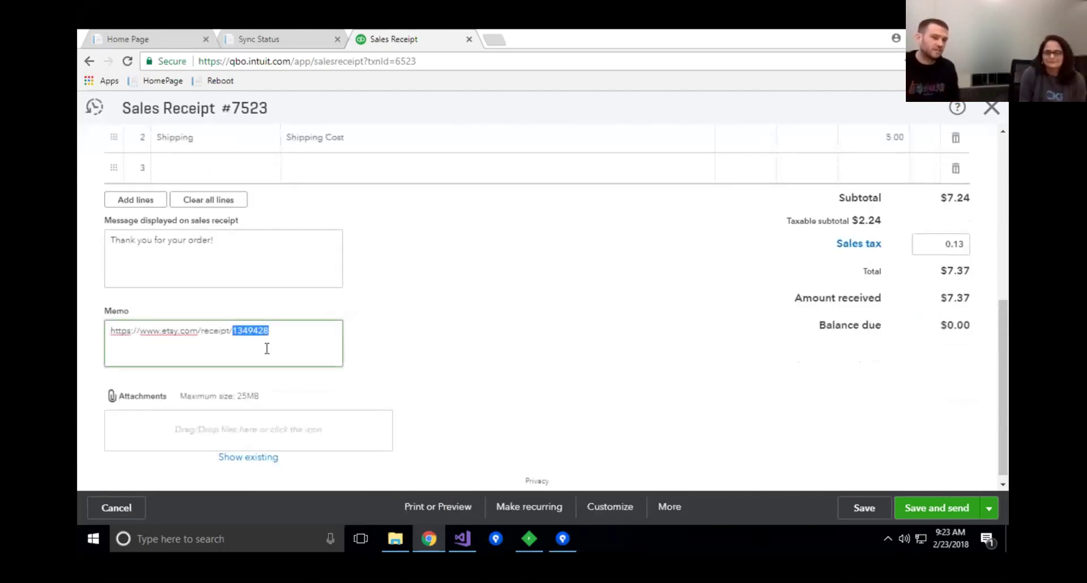
left_click(289, 333)
triple_click(212, 334)
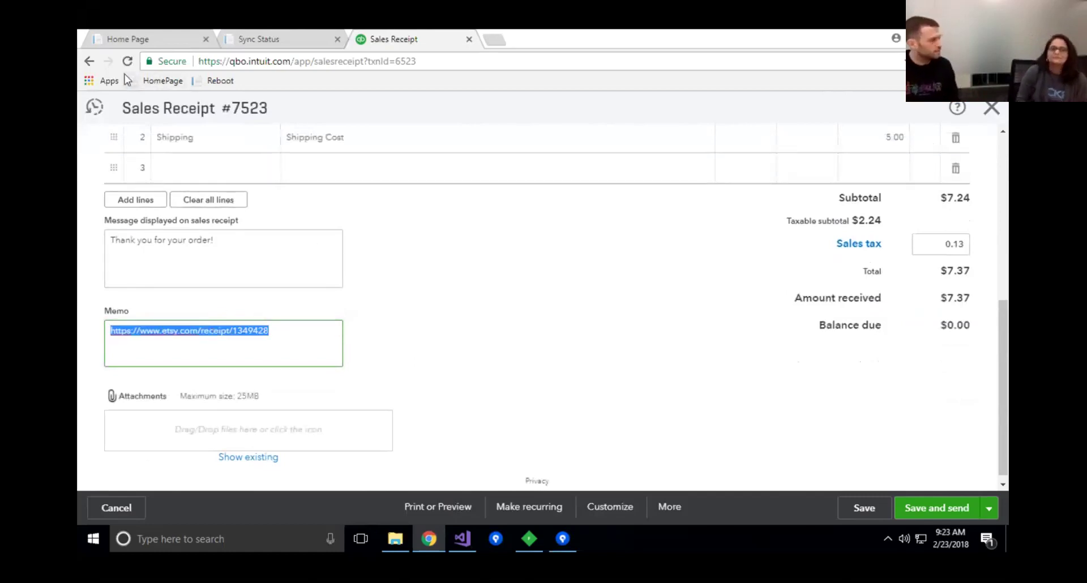
Step: Go back to the sales transactions list, reload it and look through the synced sales receipts and refunds
left_click(91, 62)
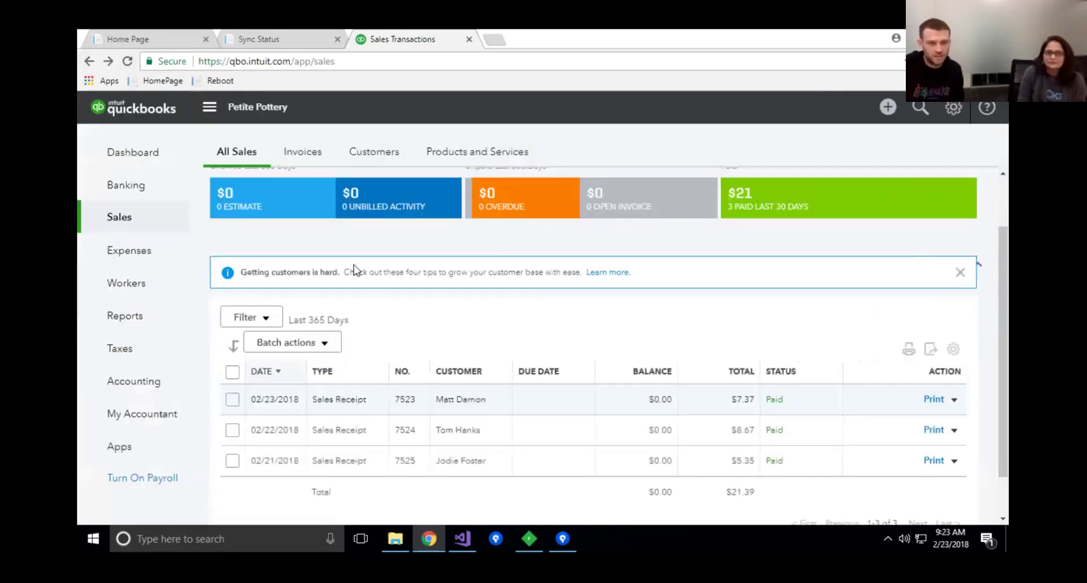
left_click(128, 61)
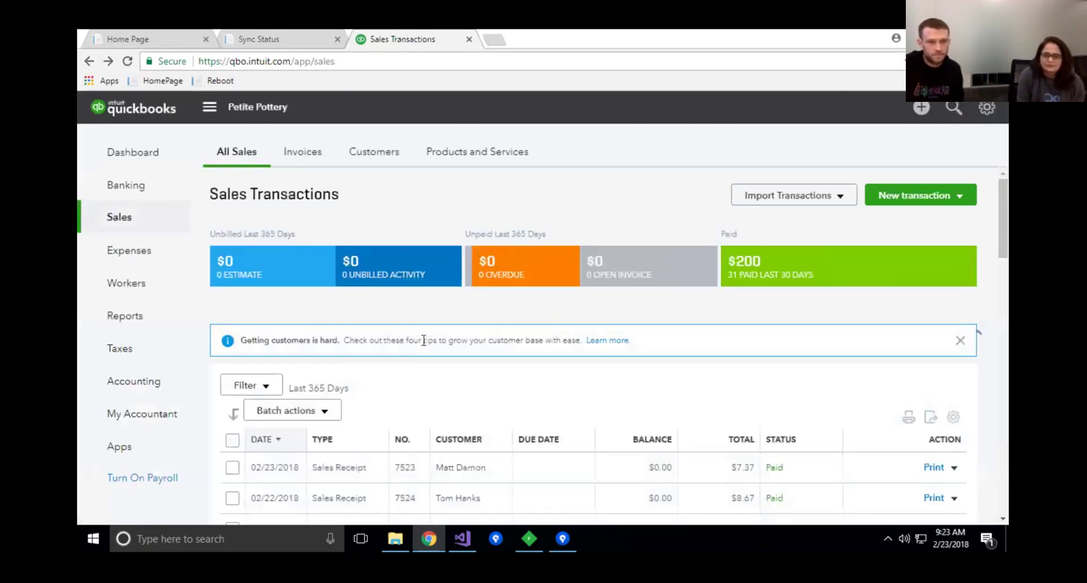
scroll(426, 346, "down", 10)
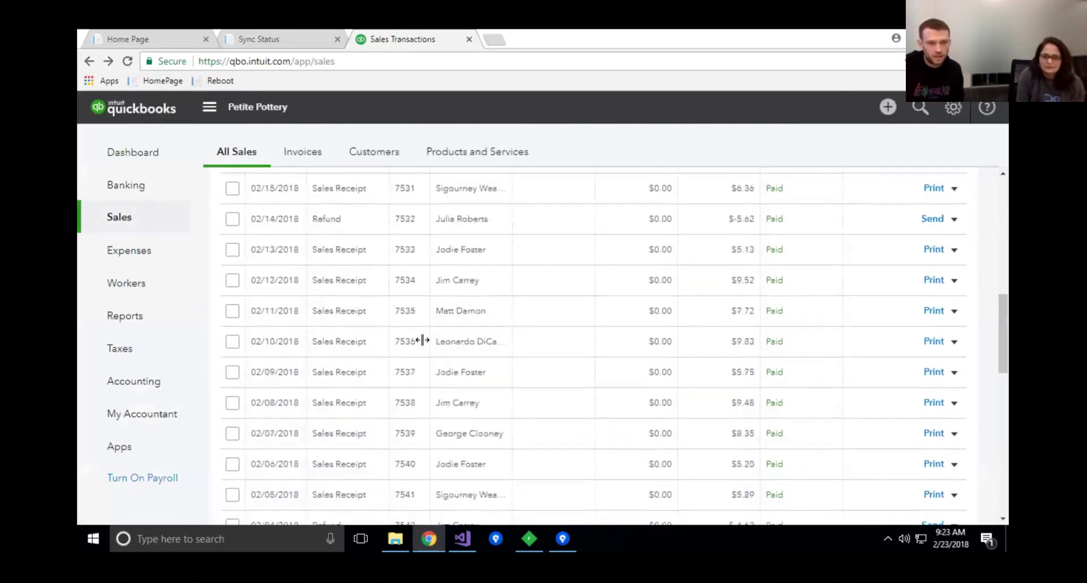
Step: Open the 02/14/2018 refund and review its payment method, refund account and line items
left_click(505, 208)
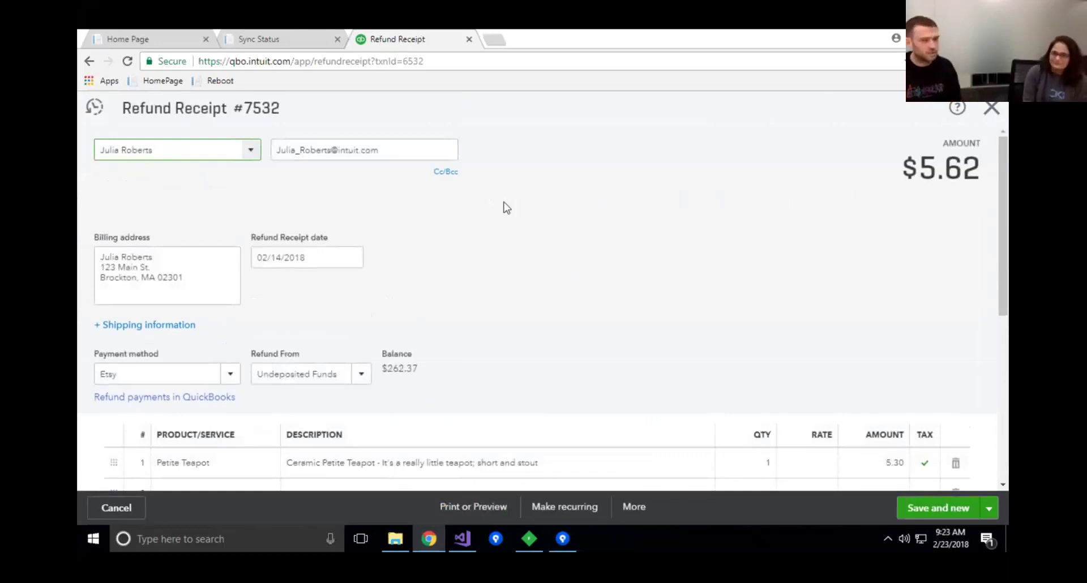
scroll(504, 207, "down", 1)
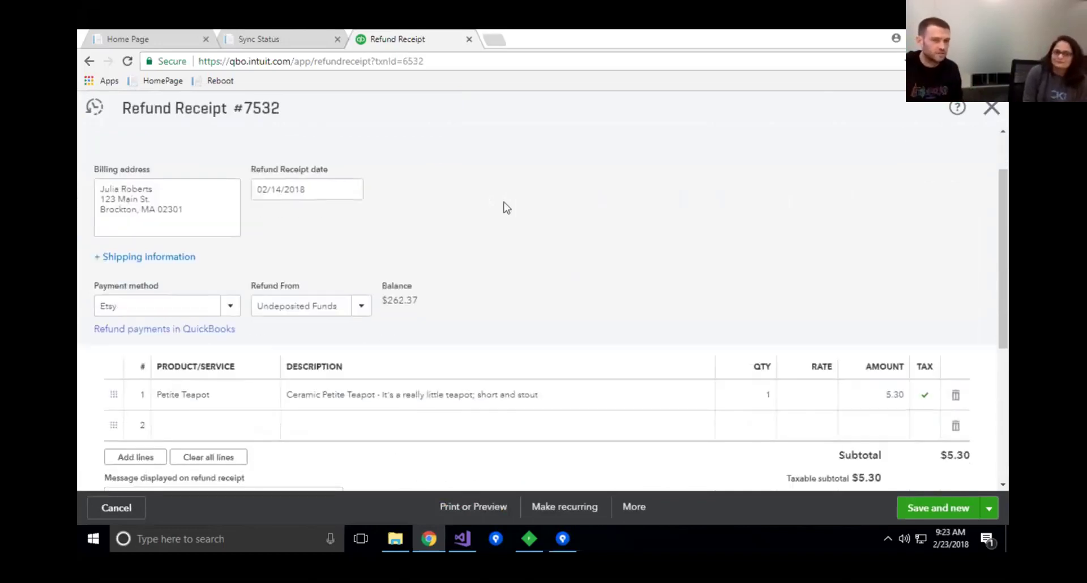
Step: Run the Reboot page from the SyncEtsy home page and switch to the presentation slides
left_click(170, 39)
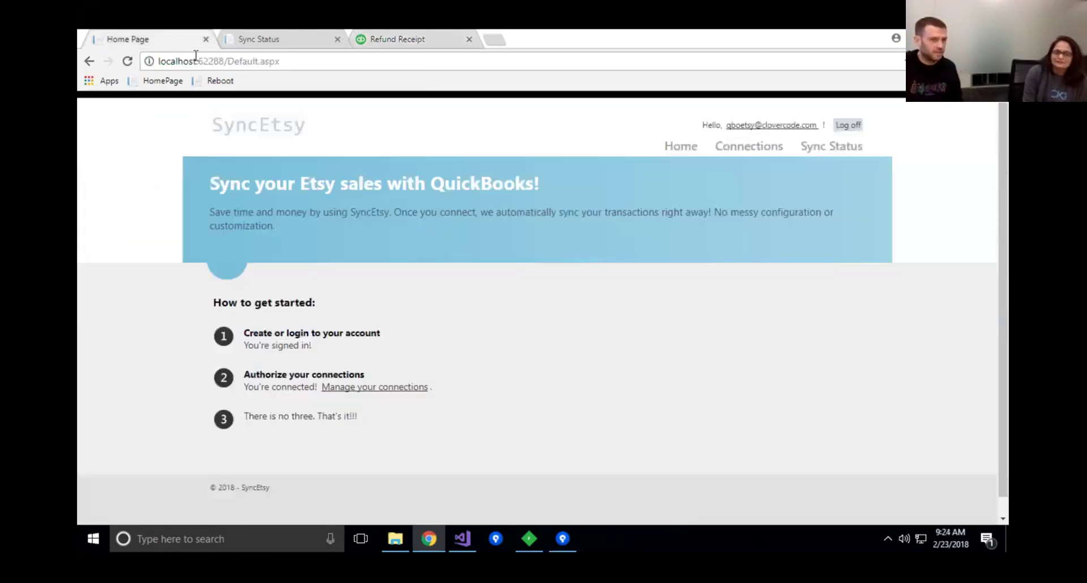
left_click(220, 82)
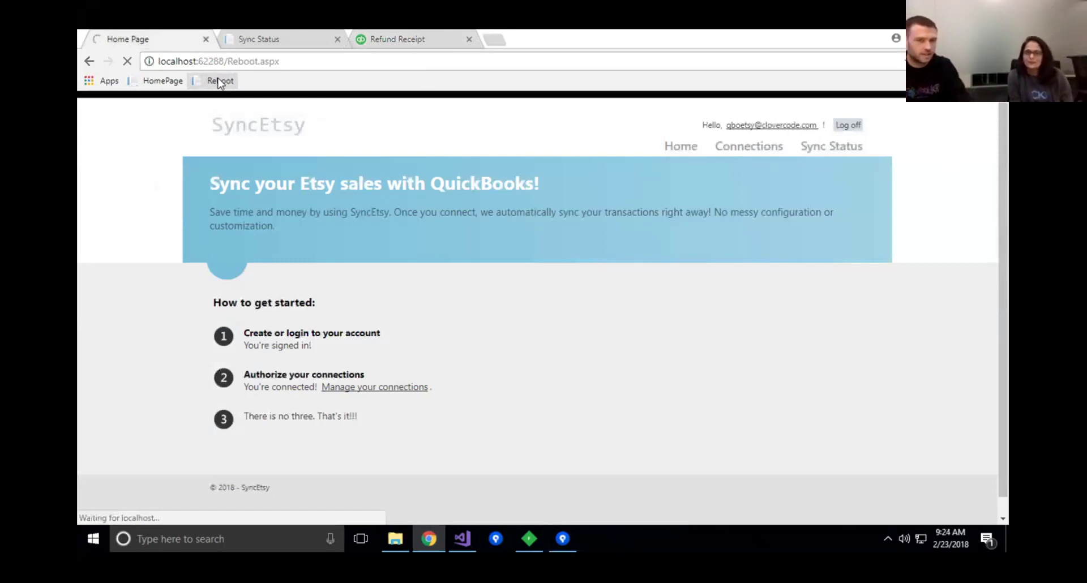
key("super+Tab")
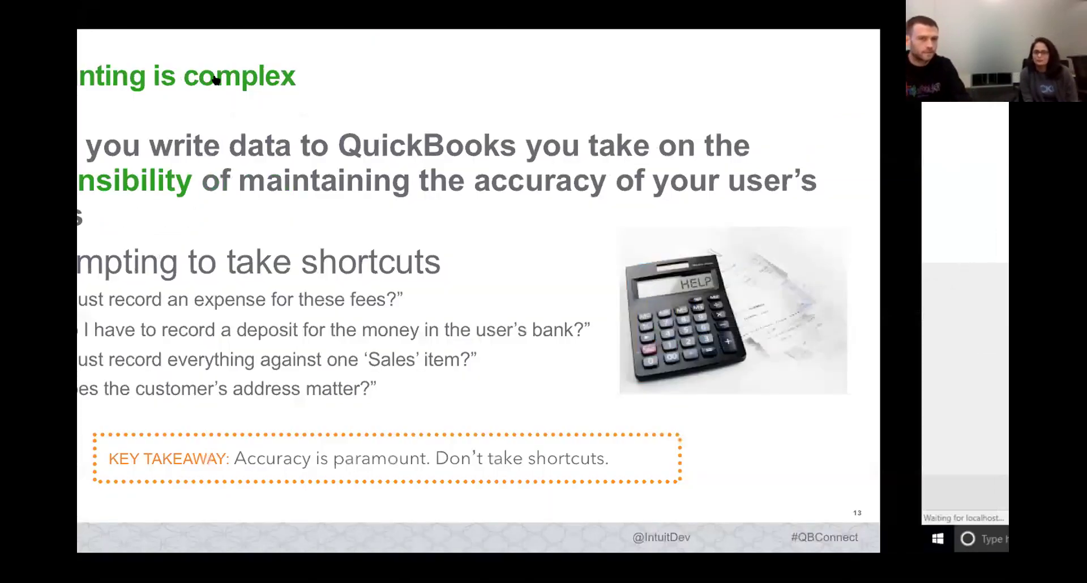